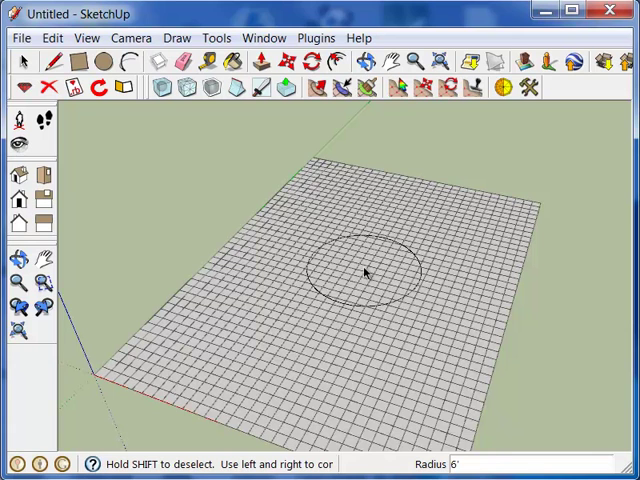
- Nudge the brush size with the arrow keys, then set radii of 3' and 8'
{"action": "key", "text": "Left"}
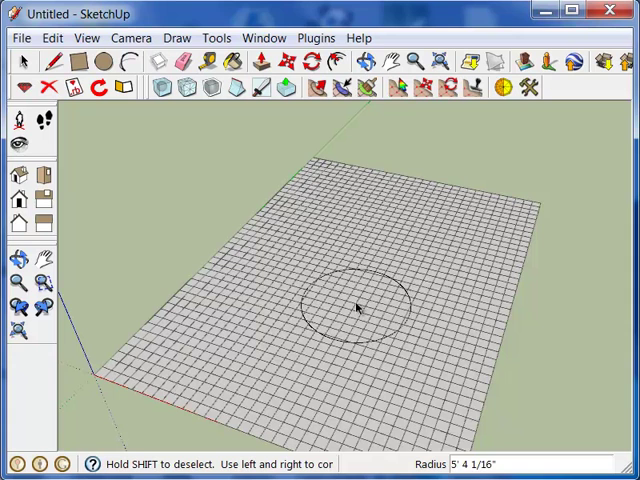
{"action": "key", "text": "Left"}
{"action": "key", "text": "Right"}
{"action": "key", "text": "Right"}
{"action": "key", "text": "Right"}
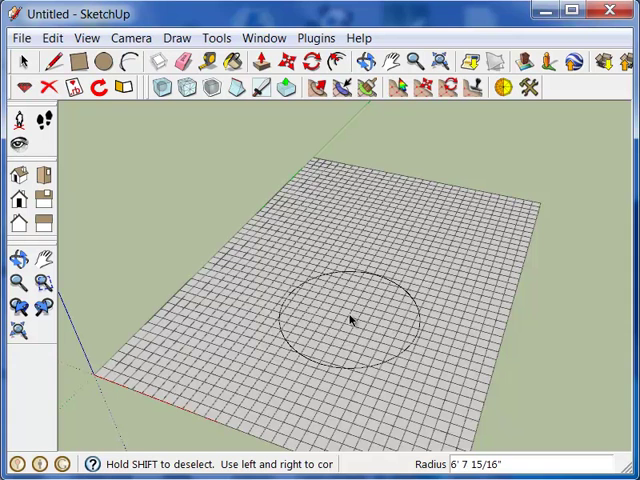
{"action": "type", "text": "'"}
{"action": "key", "text": "Return"}
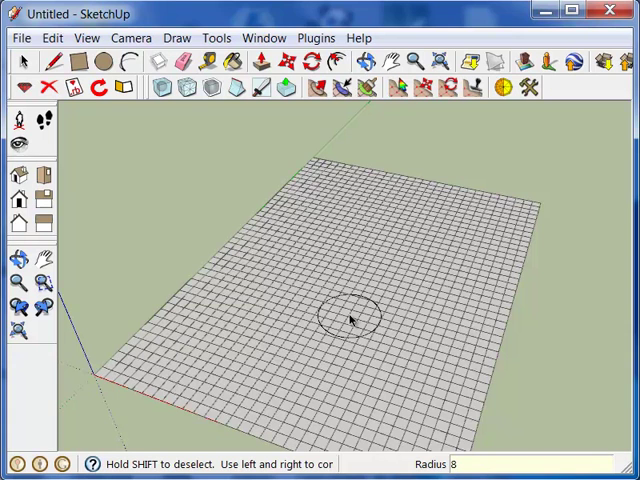
{"action": "type", "text": "'"}
{"action": "key", "text": "Return"}
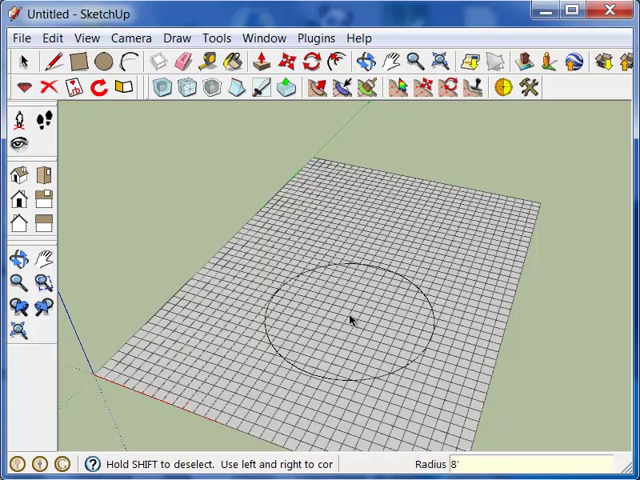
- Step the brush radius smaller and larger, settling at about 6'5"
{"action": "key", "text": "Left"}
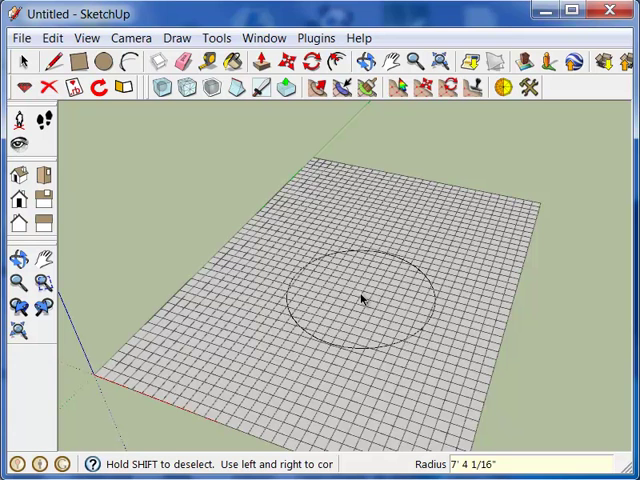
{"action": "key", "text": "Left"}
{"action": "key", "text": "Left"}
{"action": "key", "text": "Right"}
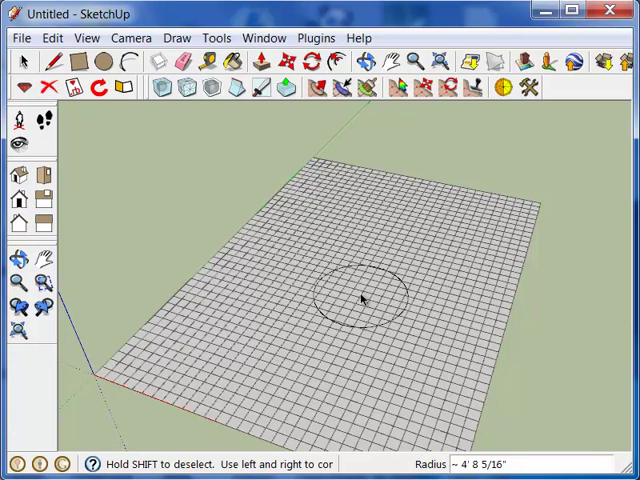
{"action": "key", "text": "Right"}
{"action": "key", "text": "Right"}
{"action": "key", "text": "Right"}
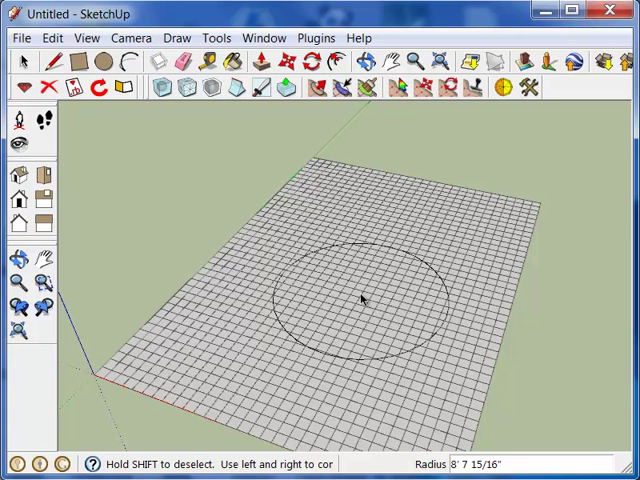
{"action": "key", "text": "Left"}
{"action": "key", "text": "Left"}
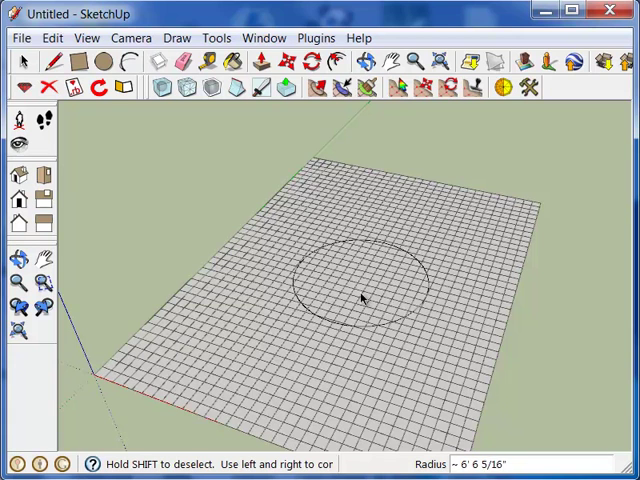
{"action": "key", "text": "Right"}
{"action": "key", "text": "Right"}
{"action": "key", "text": "Left"}
{"action": "key", "text": "Left"}
{"action": "key", "text": "Left"}
{"action": "key", "text": "Right"}
{"action": "key", "text": "Right"}
{"action": "key", "text": "Right"}
{"action": "key", "text": "Right"}
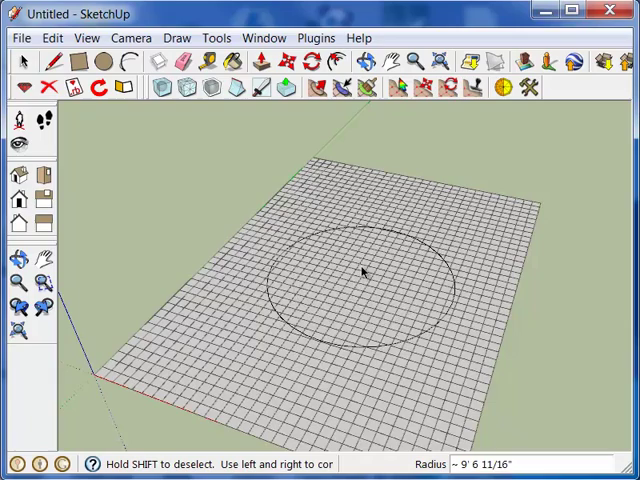
{"action": "key", "text": "Left"}
{"action": "key", "text": "Left"}
{"action": "key", "text": "Left"}
{"action": "key", "text": "Right"}
{"action": "key", "text": "Right"}
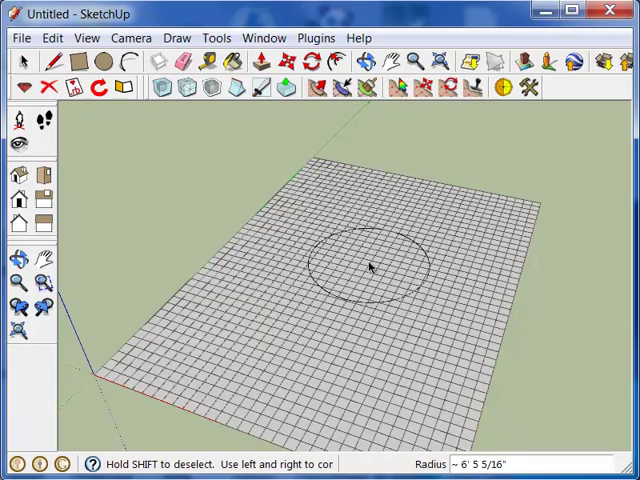
- Brush-select faces from the upper middle down through the centre, then extend up-right
{"action": "middle_click_drag", "start_coordinate": [350, 297], "coordinate": [353, 271]}
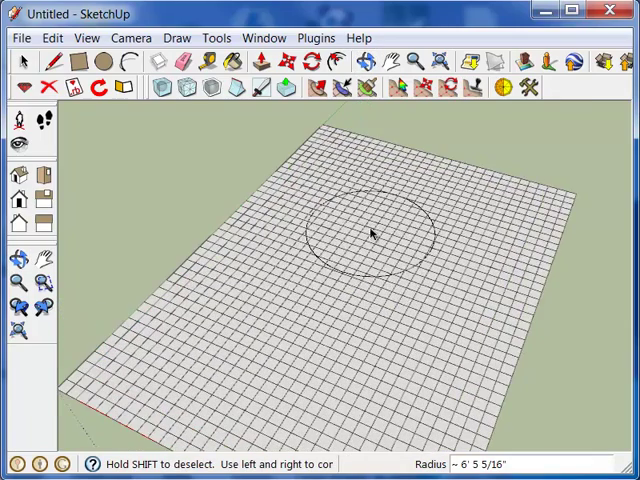
{"action": "left_click_drag", "start_coordinate": [370, 233], "coordinate": [333, 318]}
{"action": "left_click_drag", "start_coordinate": [418, 278], "coordinate": [410, 222]}
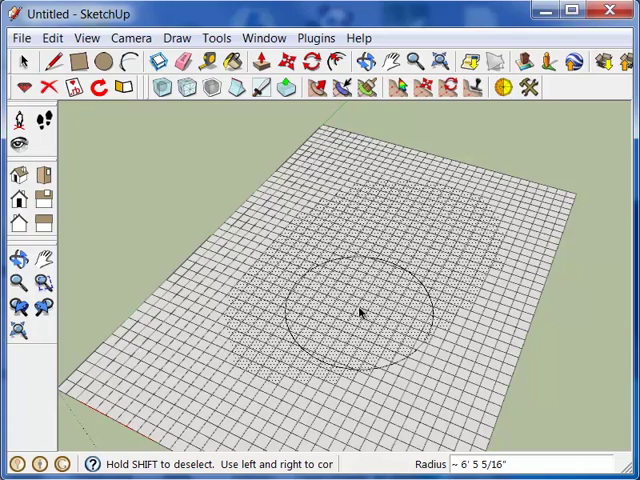
{"action": "middle_click_drag", "start_coordinate": [360, 314], "coordinate": [355, 322]}
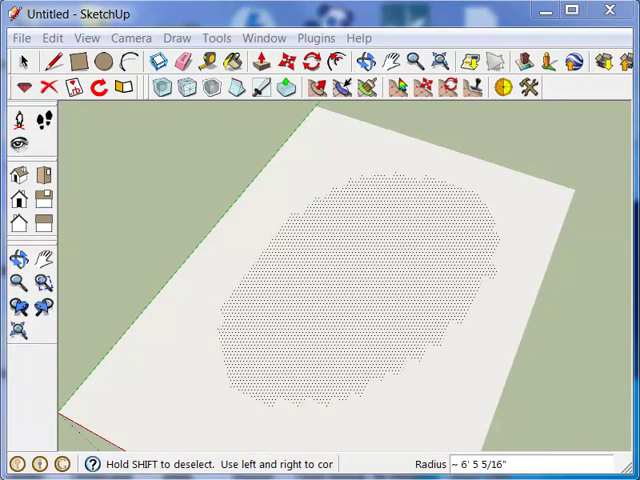
- Brush more faces into the selection toward the lower left of the grid
{"action": "mouse_move", "coordinate": [436, 286]}
{"action": "middle_mouse_down"}
{"action": "mouse_move", "coordinate": [450, 261]}
{"action": "mouse_move", "coordinate": [427, 270]}
{"action": "middle_mouse_up"}
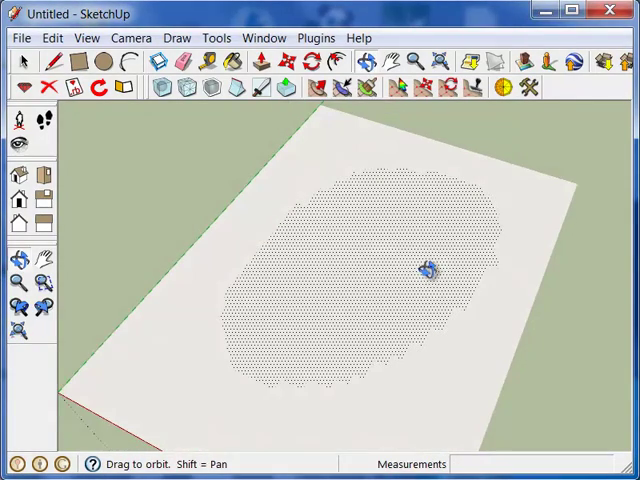
{"action": "mouse_move", "coordinate": [430, 231]}
{"action": "left_mouse_down"}
{"action": "mouse_move", "coordinate": [236, 334]}
{"action": "mouse_move", "coordinate": [290, 353]}
{"action": "mouse_move", "coordinate": [340, 399]}
{"action": "mouse_move", "coordinate": [401, 377]}
{"action": "mouse_move", "coordinate": [443, 307]}
{"action": "mouse_move", "coordinate": [397, 190]}
{"action": "mouse_move", "coordinate": [330, 181]}
{"action": "mouse_move", "coordinate": [445, 192]}
{"action": "left_mouse_up"}
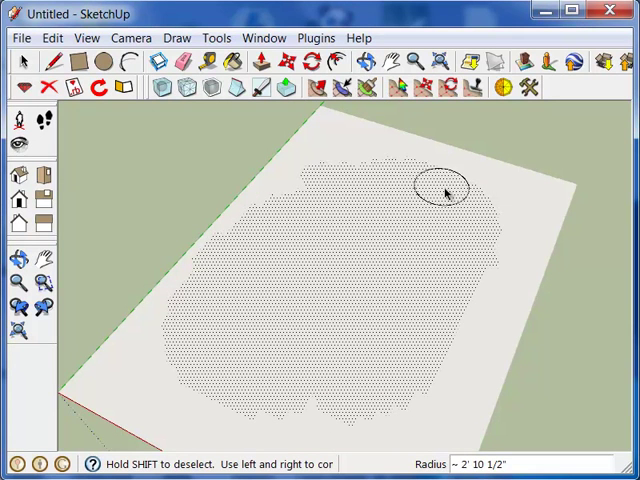
- Add faces on the right, then Shift-brush to deselect the right edge and centre
{"action": "mouse_move", "coordinate": [463, 279]}
{"action": "left_mouse_down"}
{"action": "mouse_move", "coordinate": [440, 361]}
{"action": "mouse_move", "coordinate": [453, 297]}
{"action": "mouse_move", "coordinate": [448, 253]}
{"action": "left_mouse_up"}
{"action": "mouse_move", "coordinate": [401, 170]}
{"action": "left_mouse_down", "text": "shift"}
{"action": "mouse_move", "coordinate": [457, 190]}
{"action": "mouse_move", "coordinate": [487, 257]}
{"action": "mouse_move", "coordinate": [450, 311]}
{"action": "left_mouse_up", "text": "shift"}
{"action": "mouse_move", "coordinate": [332, 296]}
{"action": "left_mouse_down", "text": "shift"}
{"action": "mouse_move", "coordinate": [347, 294]}
{"action": "mouse_move", "coordinate": [316, 297]}
{"action": "mouse_move", "coordinate": [443, 318]}
{"action": "mouse_move", "coordinate": [447, 217]}
{"action": "mouse_move", "coordinate": [436, 196]}
{"action": "mouse_move", "coordinate": [467, 343]}
{"action": "mouse_move", "coordinate": [473, 262]}
{"action": "mouse_move", "coordinate": [481, 293]}
{"action": "mouse_move", "coordinate": [440, 371]}
{"action": "mouse_move", "coordinate": [261, 410]}
{"action": "mouse_move", "coordinate": [185, 352]}
{"action": "mouse_move", "coordinate": [224, 219]}
{"action": "mouse_move", "coordinate": [327, 169]}
{"action": "mouse_move", "coordinate": [460, 197]}
{"action": "mouse_move", "coordinate": [467, 245]}
{"action": "left_mouse_up", "text": "shift"}
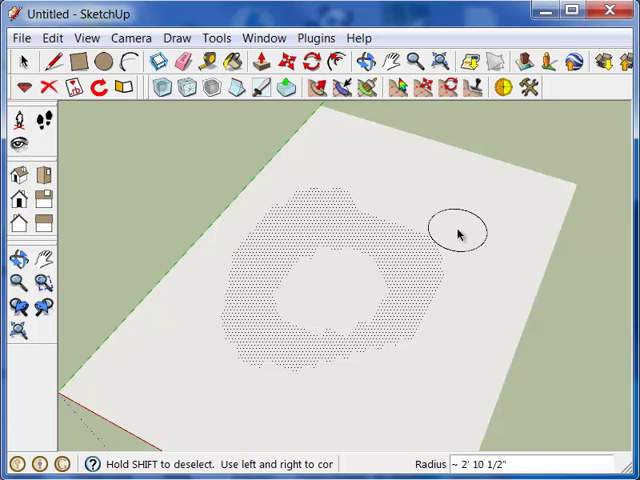
- Clear the selection with Ctrl+T and brush a small patch near the grid centre
{"action": "key", "text": "ctrl+t"}
{"action": "mouse_move", "coordinate": [395, 232]}
{"action": "left_mouse_down"}
{"action": "mouse_move", "coordinate": [316, 289]}
{"action": "mouse_move", "coordinate": [359, 304]}
{"action": "mouse_move", "coordinate": [431, 264]}
{"action": "mouse_move", "coordinate": [372, 308]}
{"action": "left_mouse_up"}
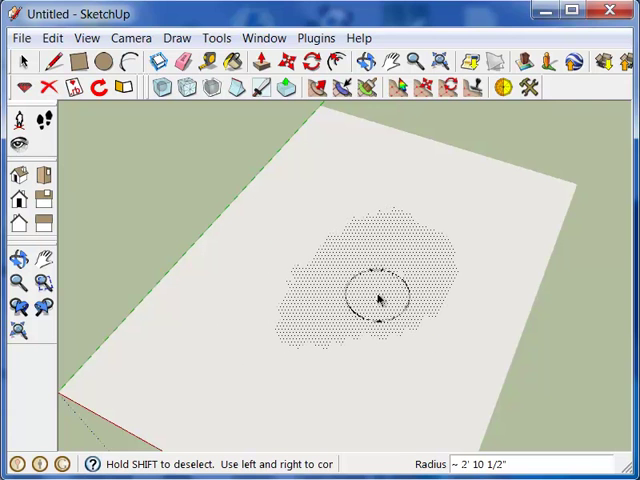